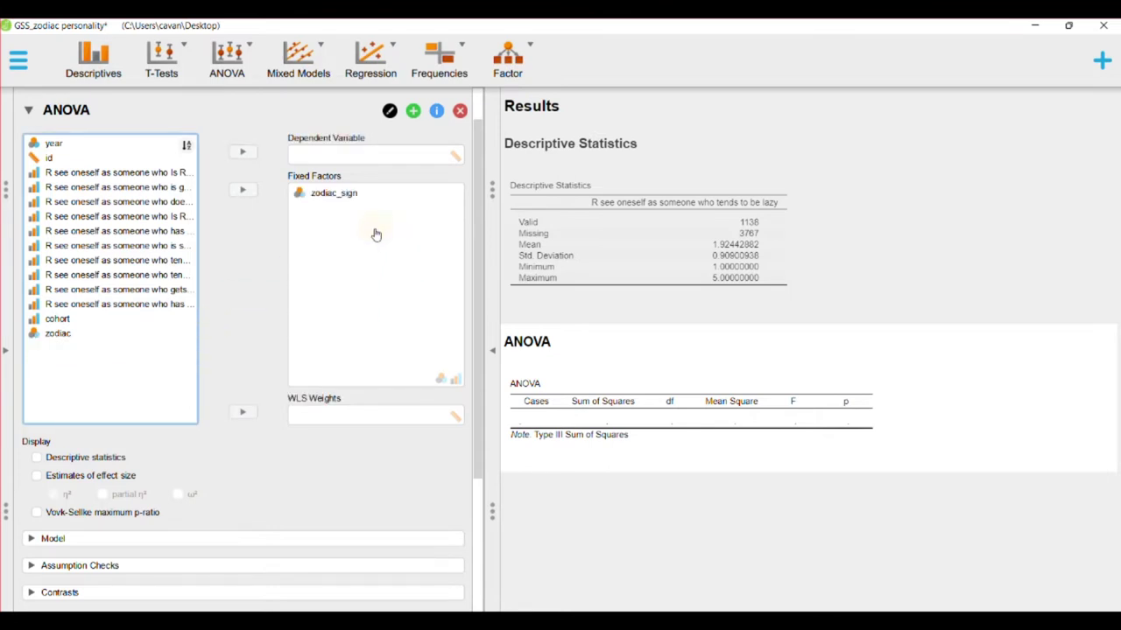
Set "tends to be lazy" as the ANOVA's dependent variable and display descriptive statistics and the η² effect size.
left_click_drag(178, 277, 444, 152)
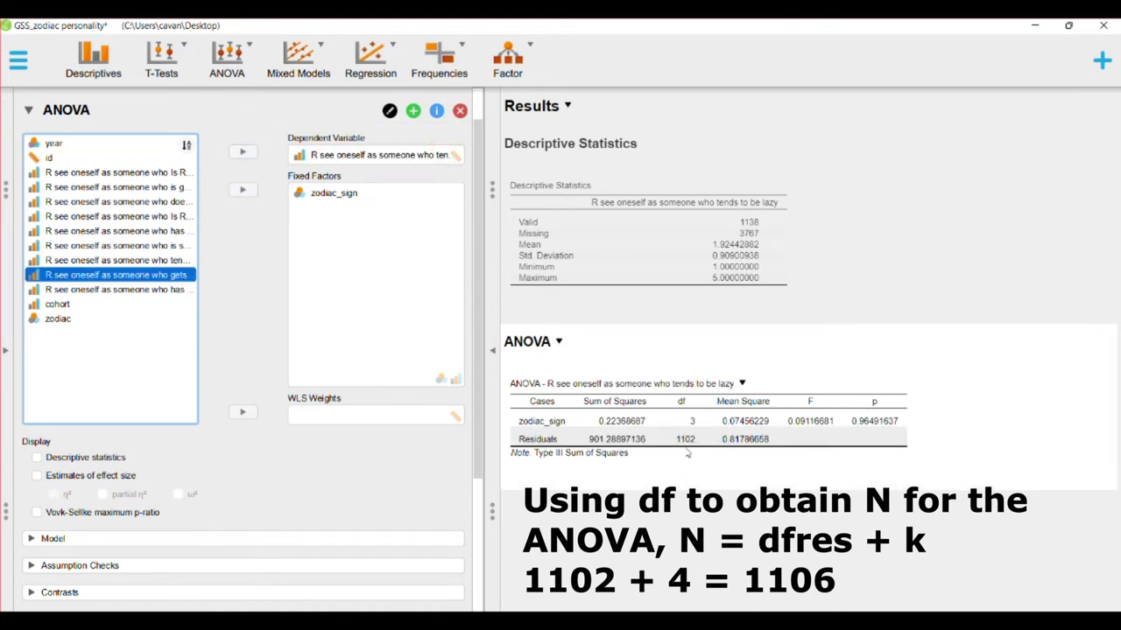
left_click(116, 462)
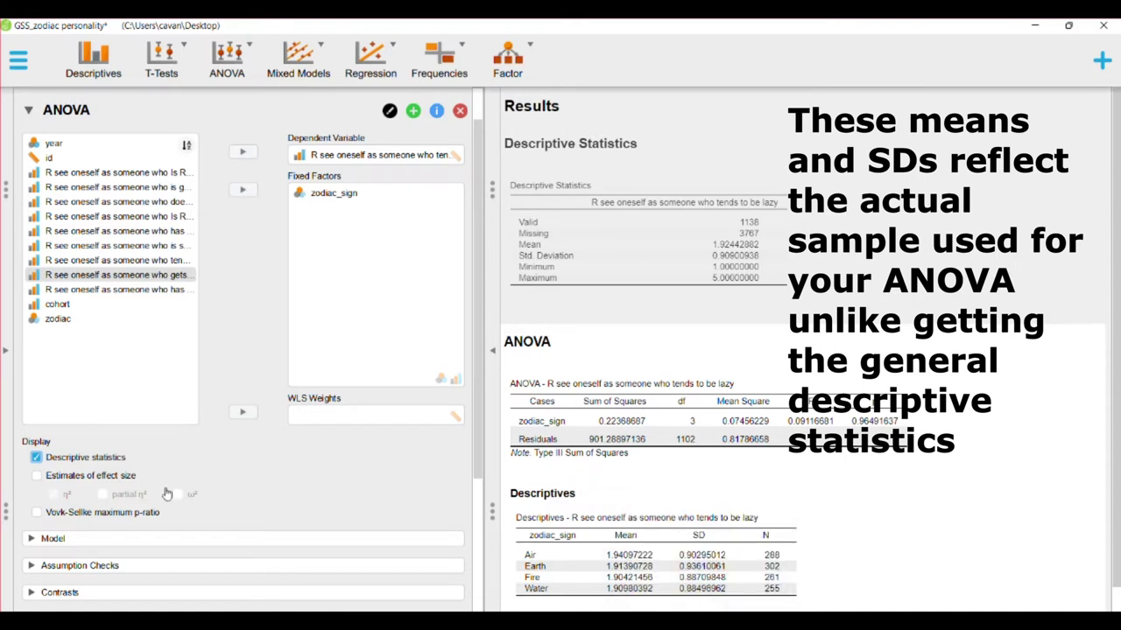
left_click(36, 476)
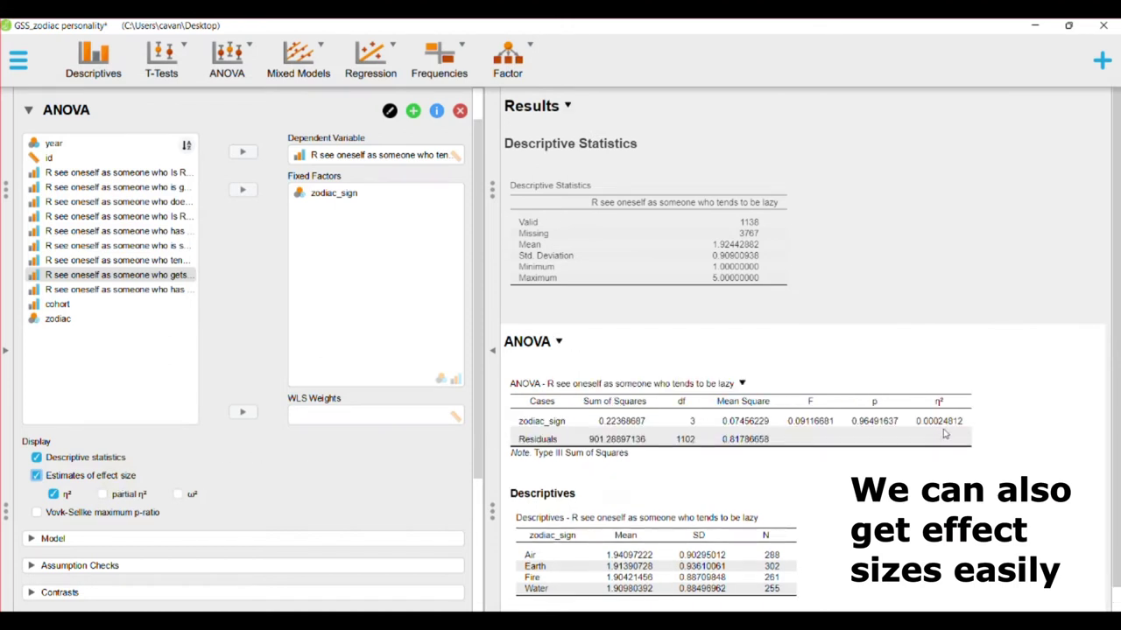
Replace the ANOVA's dependent variable with "R see oneself as someone who has an active imagination".
double_click(394, 155)
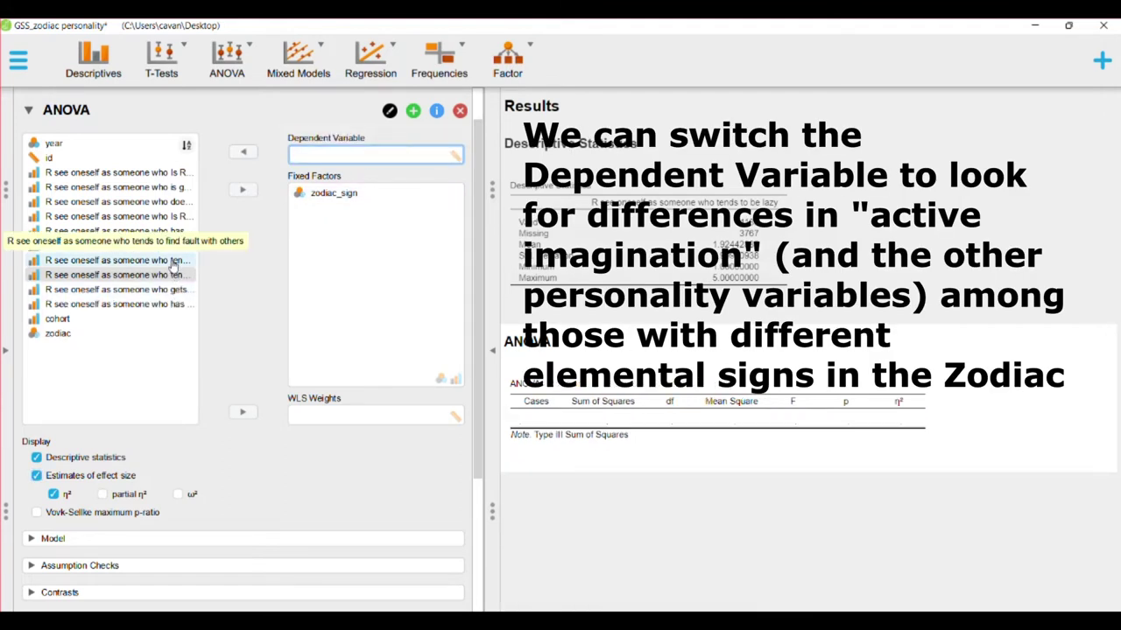
left_click_drag(122, 230, 442, 159)
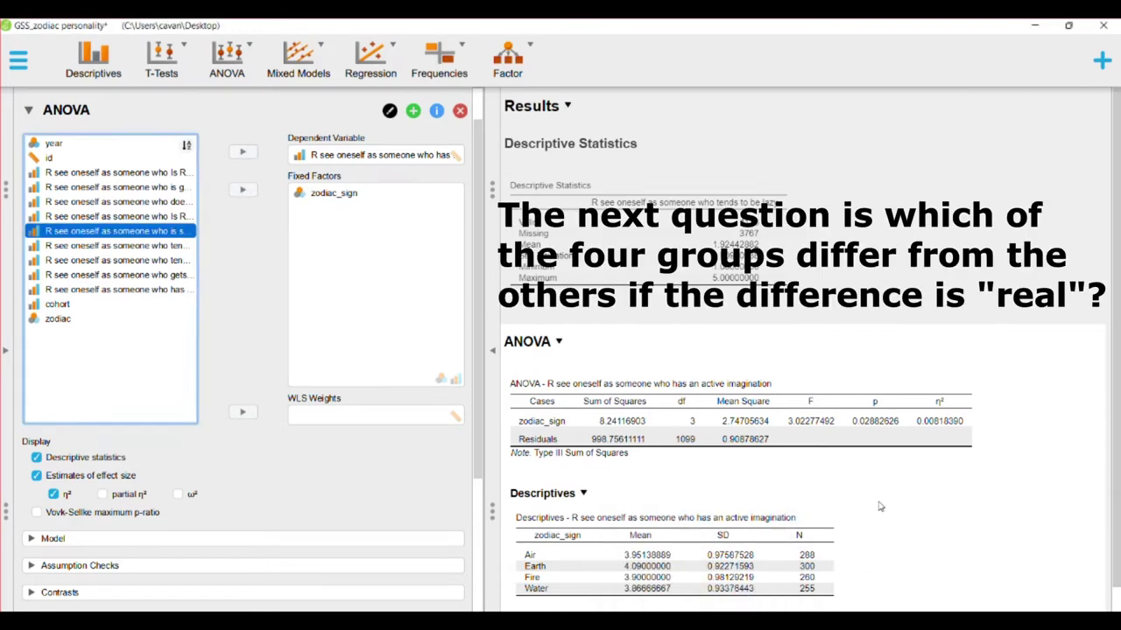
Request standard post hoc tests for zodiac_sign, using the Scheffé correction instead of Tukey.
scroll(407, 513, "down", 3)
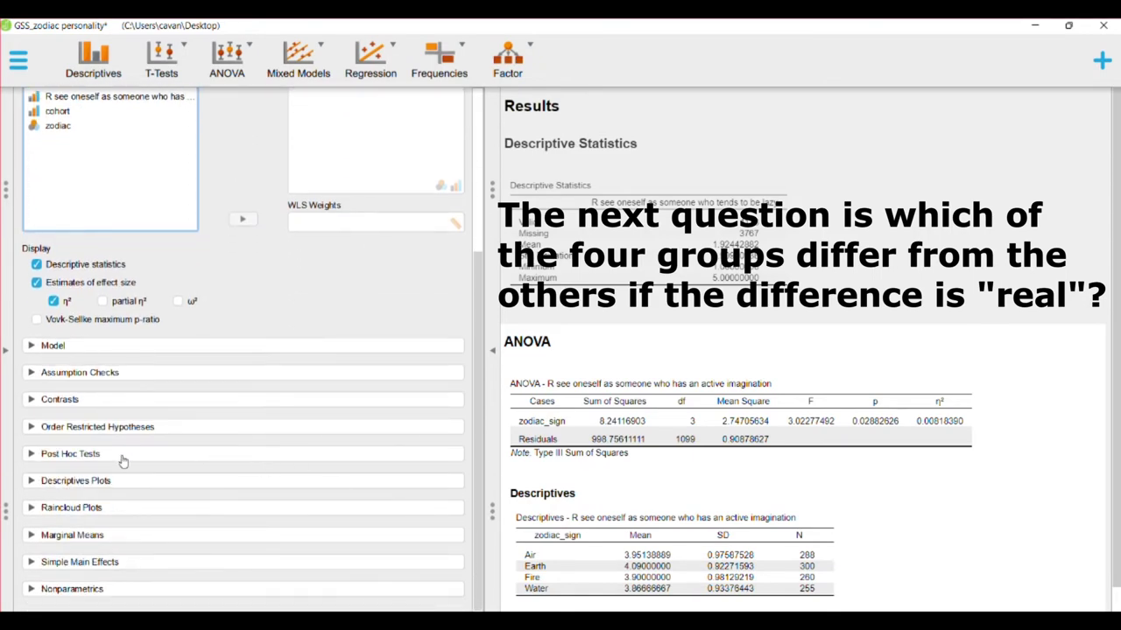
left_click(121, 453)
left_click_drag(132, 487, 408, 500)
scroll(408, 499, "down", 5)
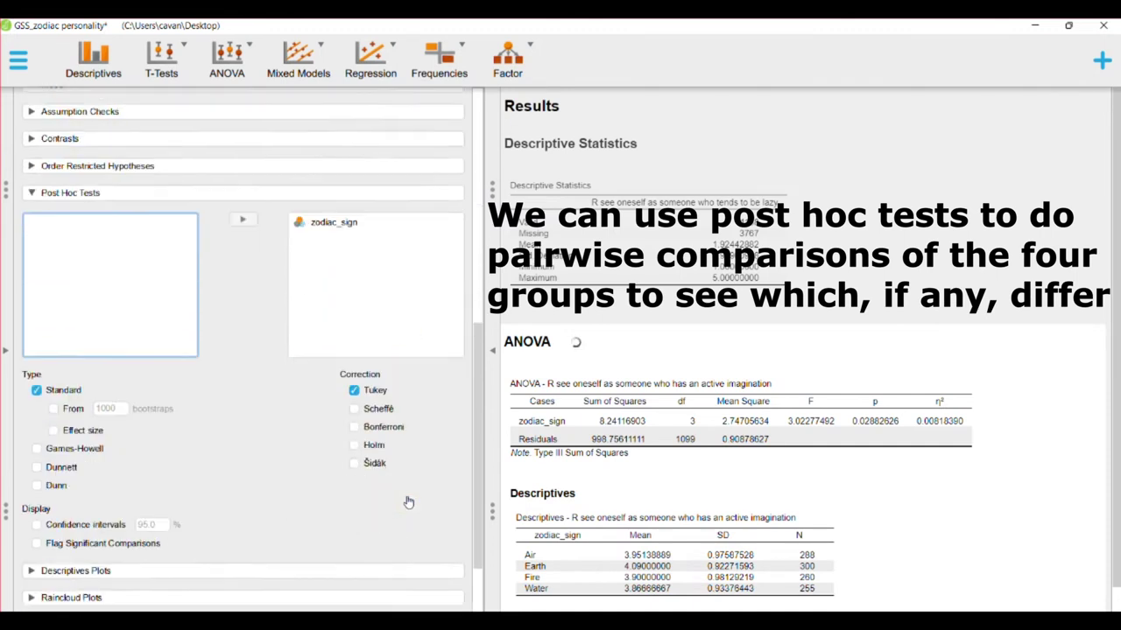
left_click(353, 319)
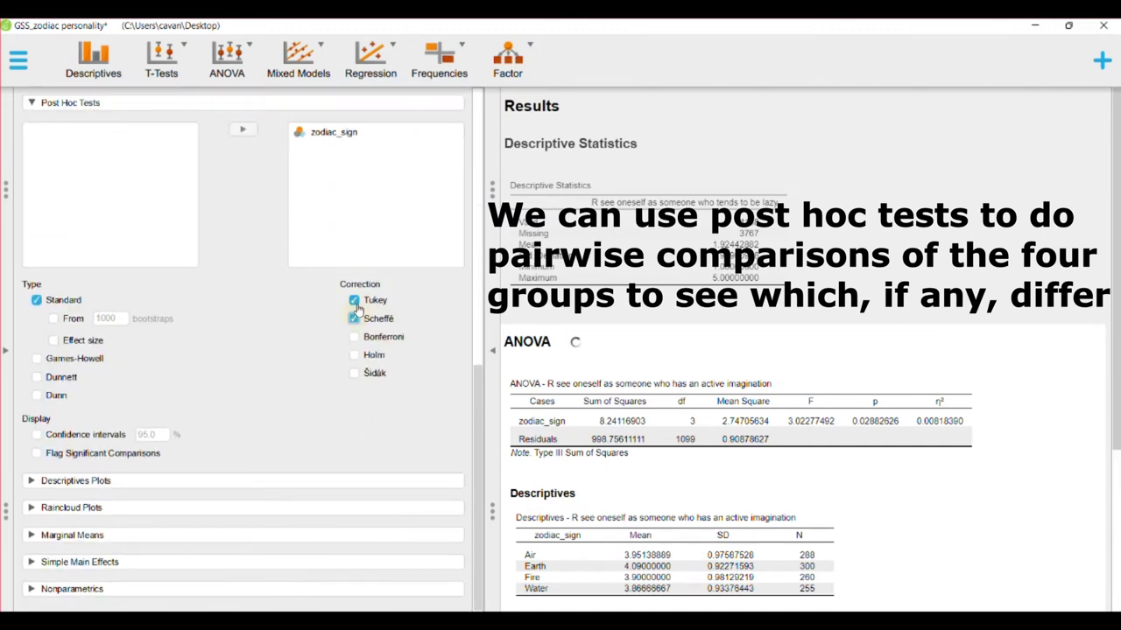
left_click(355, 300)
Add the Bonferroni correction to the post hoc comparisons, examine the resulting table, and remove the correction again.
left_click(354, 338)
scroll(950, 482, "down", 1)
scroll(950, 482, "down", 3)
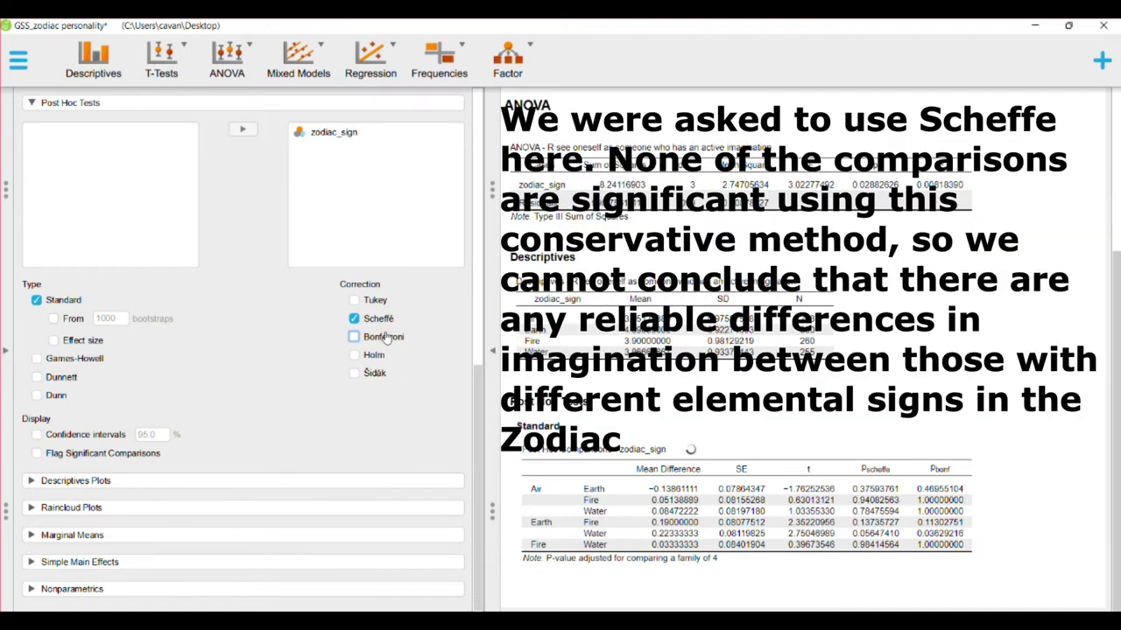
left_click(385, 337)
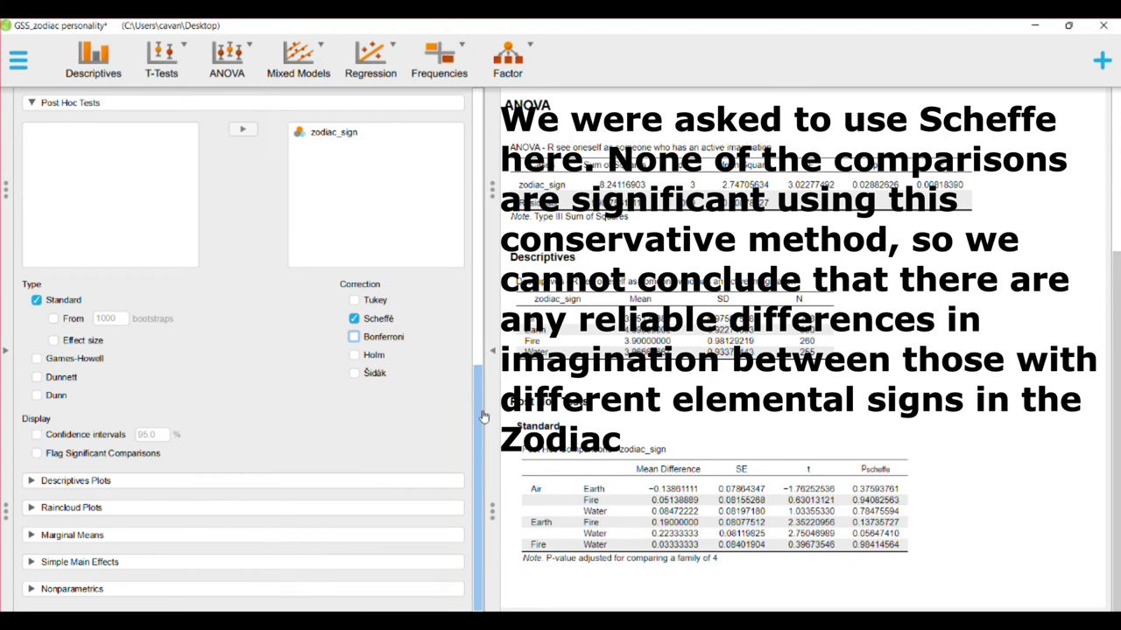
mouse_move(544, 622)
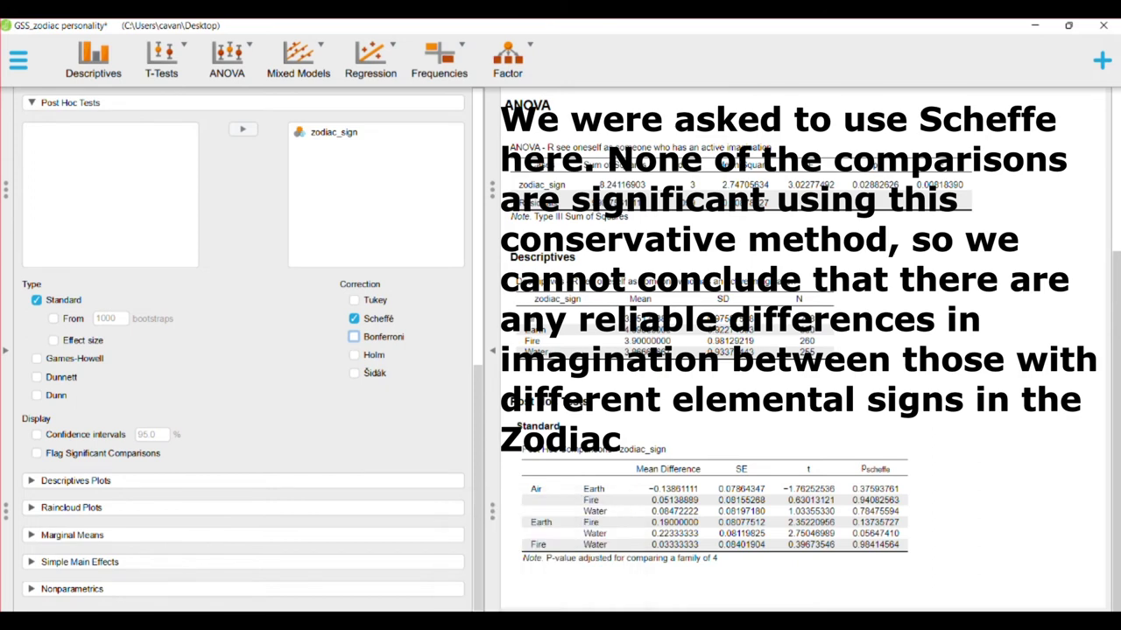
left_click(719, 558)
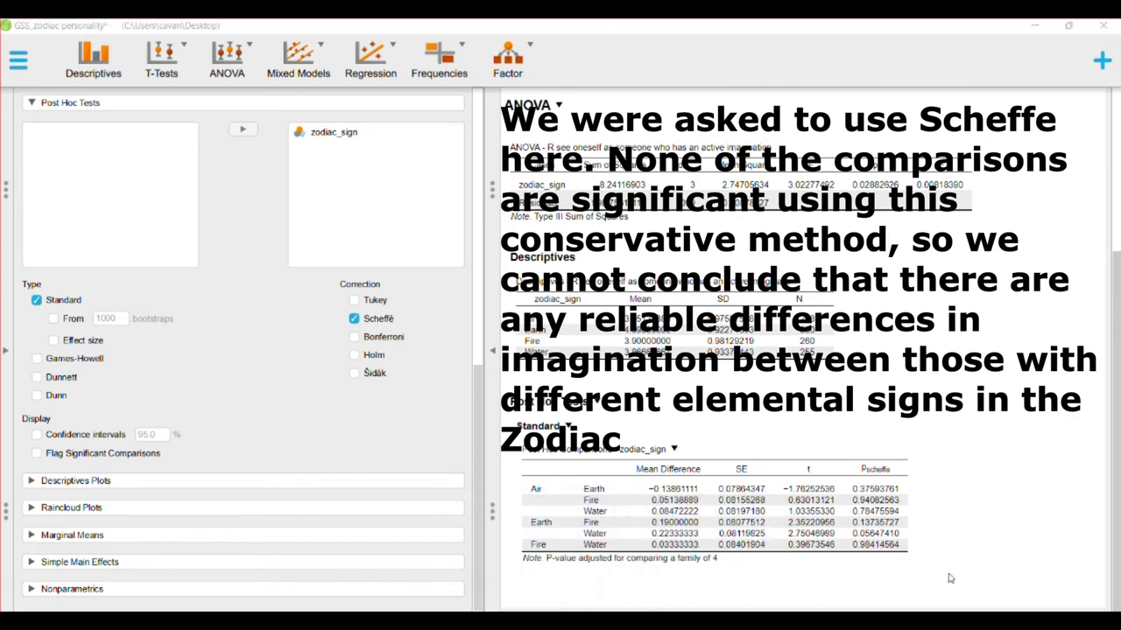
mouse_move(930, 585)
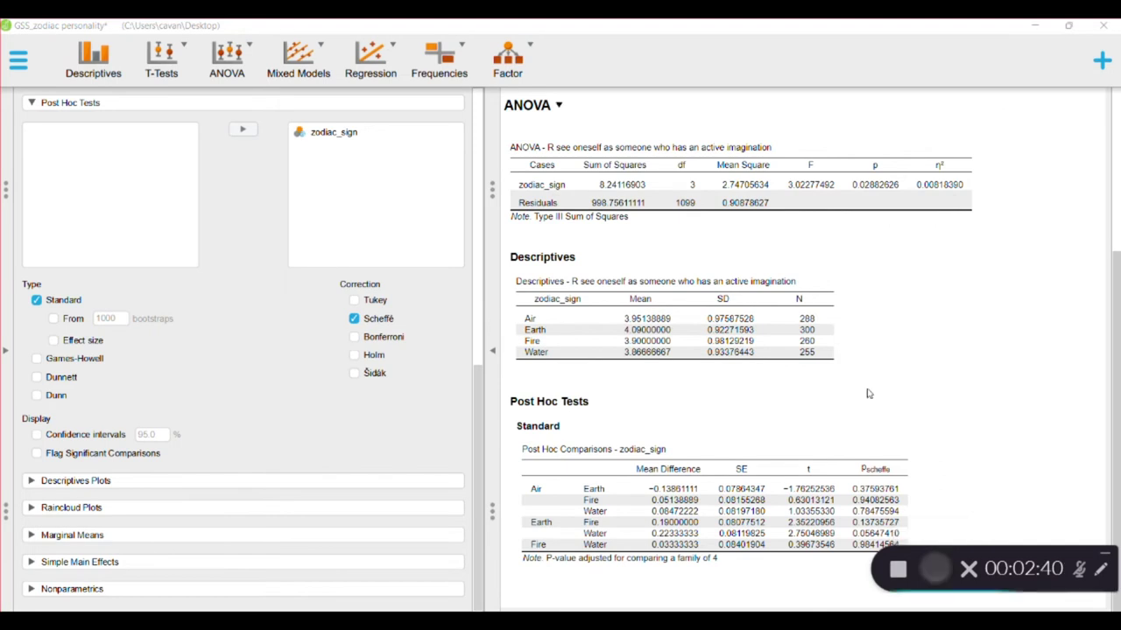
left_click(840, 398)
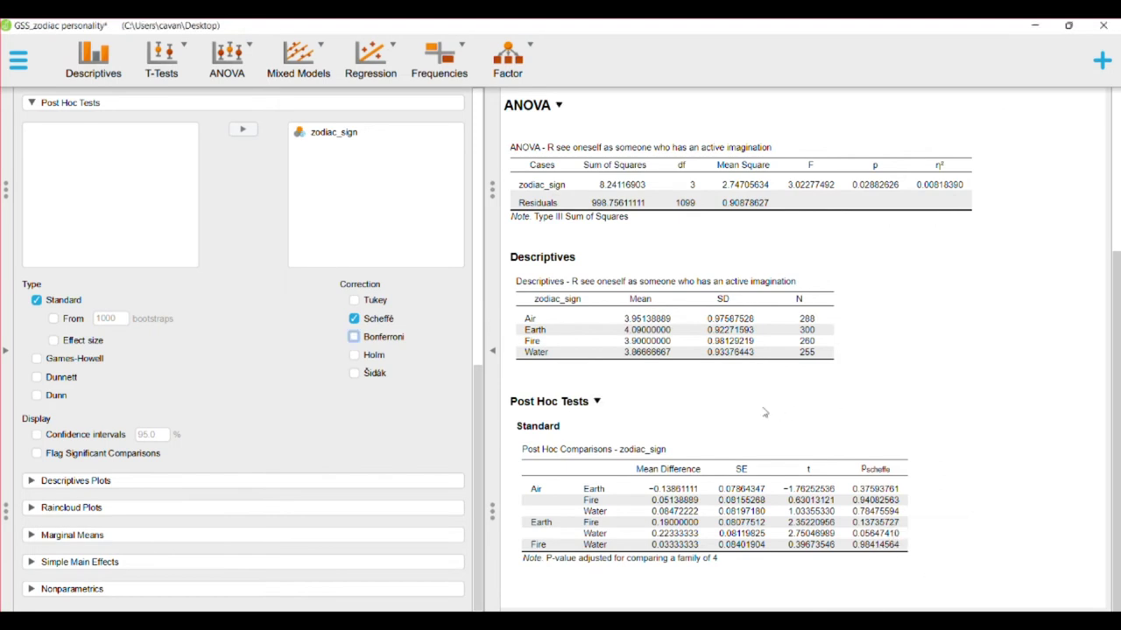
Add marginal means for zodiac_sign to the ANOVA and view the resulting table.
left_click(122, 536)
double_click(131, 567)
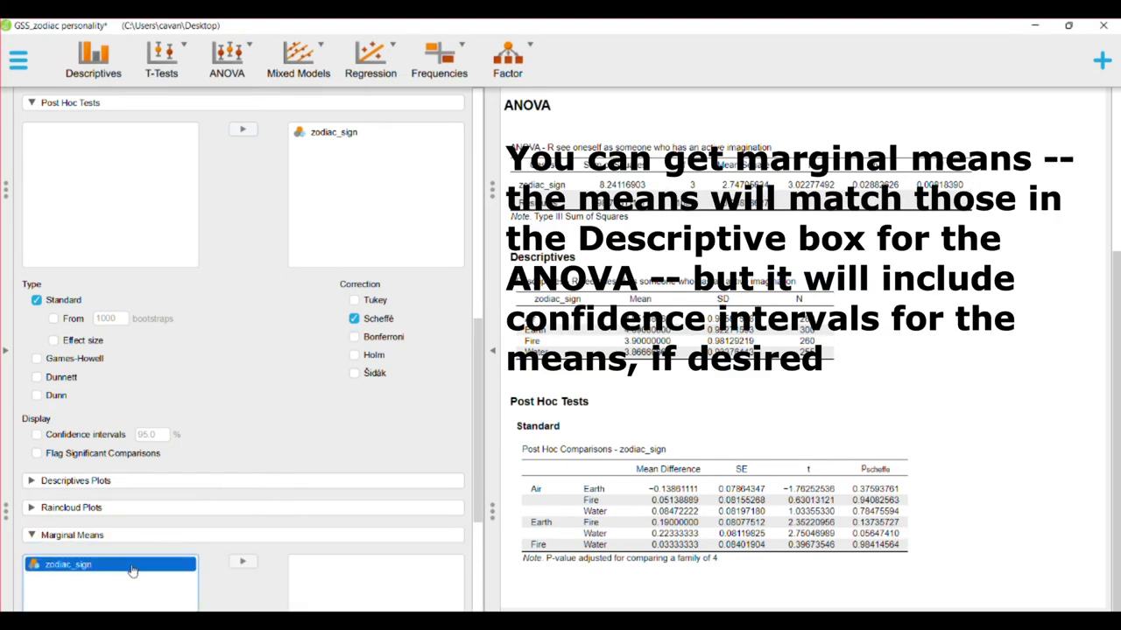
scroll(463, 490, "down", 1)
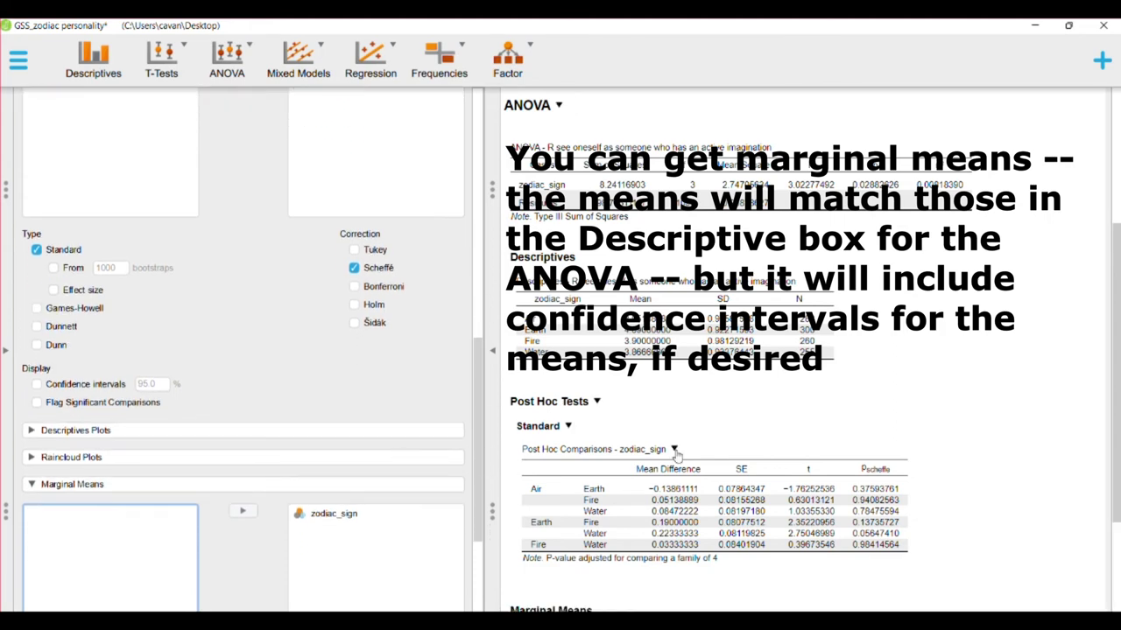
scroll(677, 456, "down", 3)
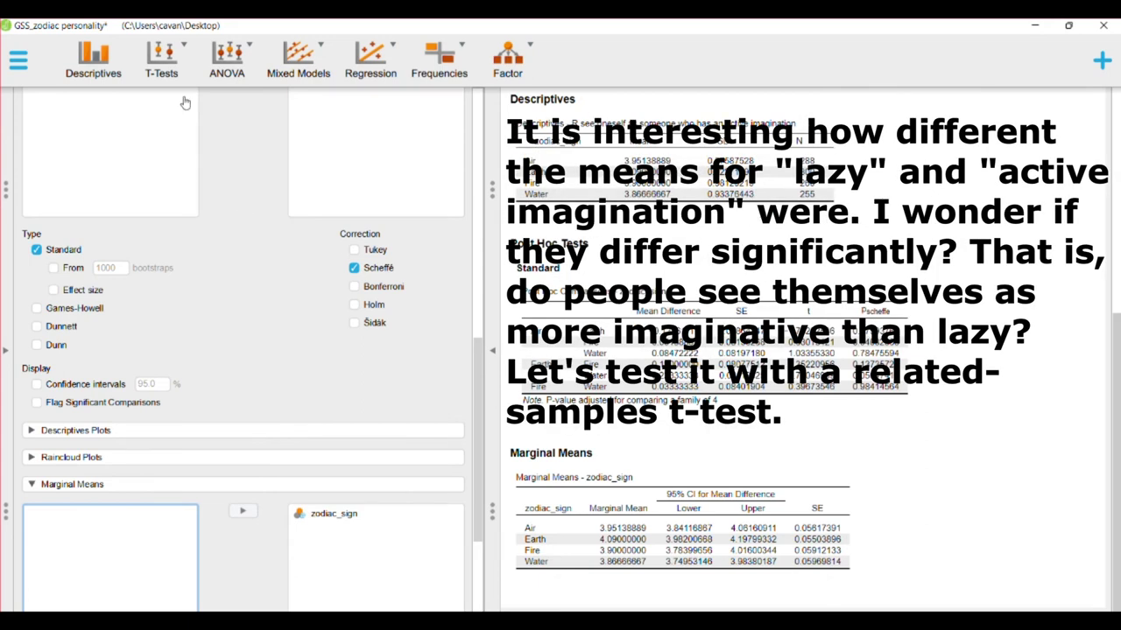
Run a classical Paired Samples T-Test pairing "has an active imagination" with "tends to be lazy" and view its full results row.
left_click(180, 70)
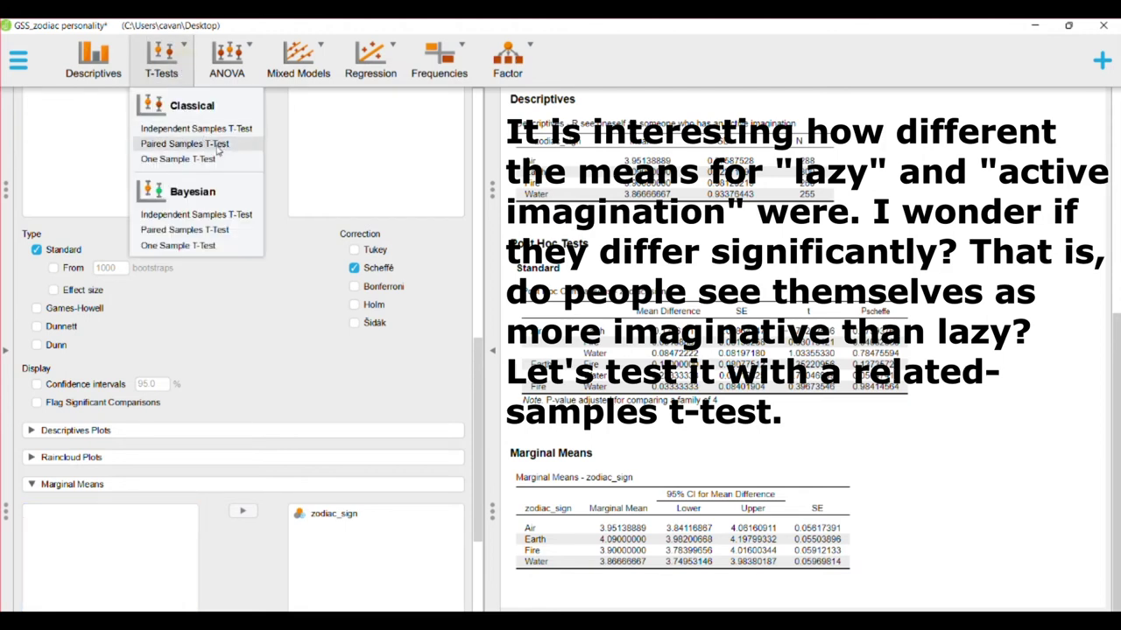
left_click(184, 143)
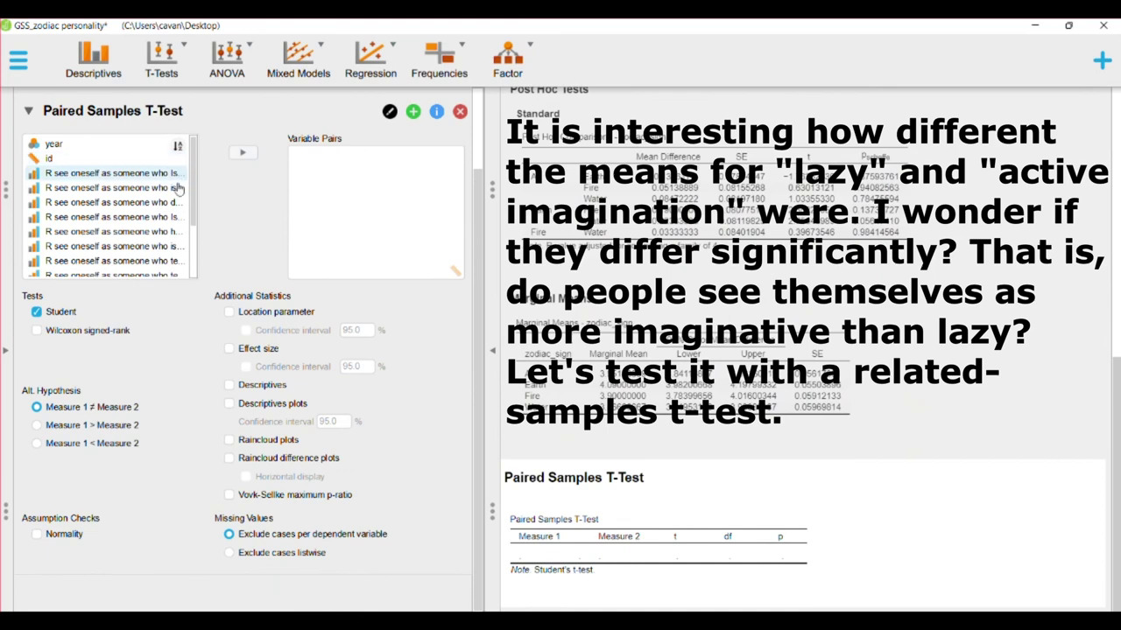
left_click(167, 234)
left_click_drag(168, 235, 393, 201)
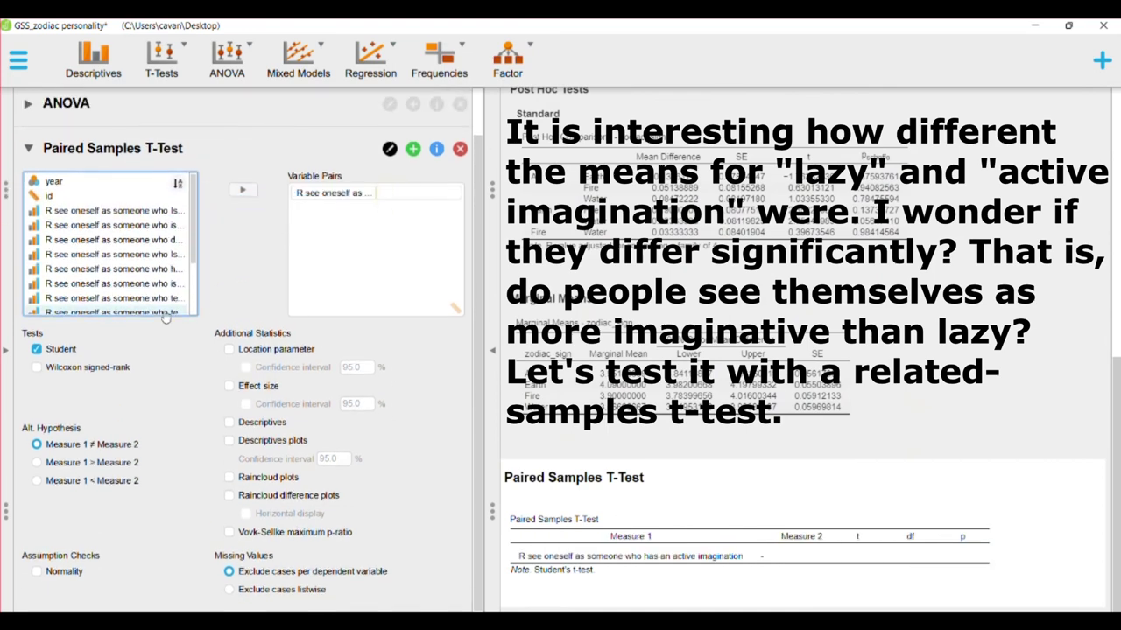
left_click_drag(148, 312, 441, 200)
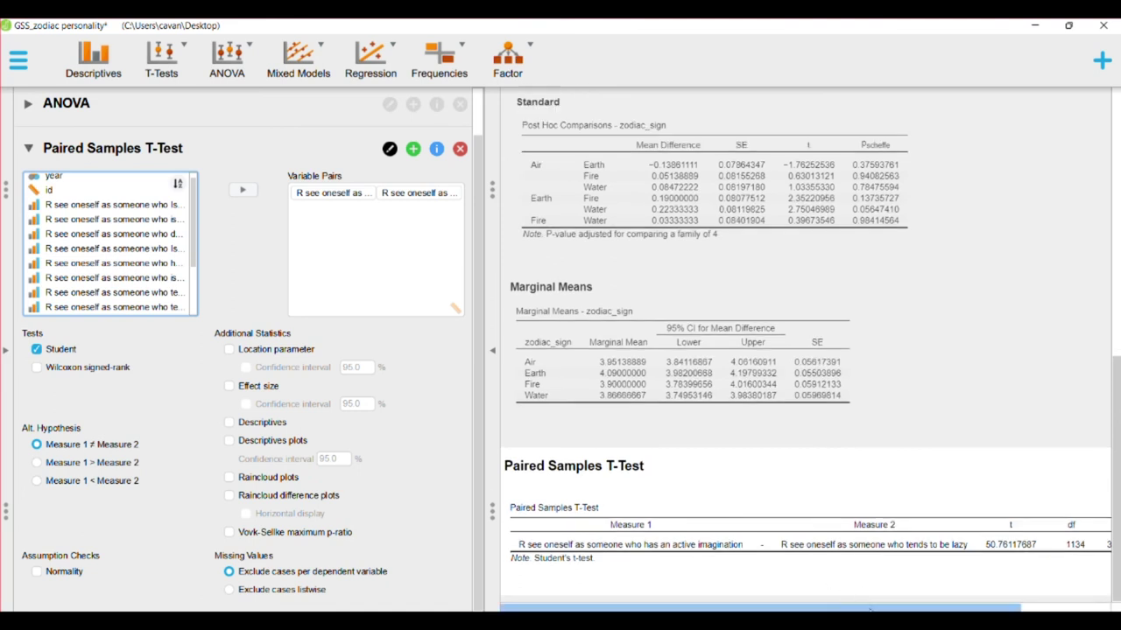
left_click_drag(869, 610, 1033, 610)
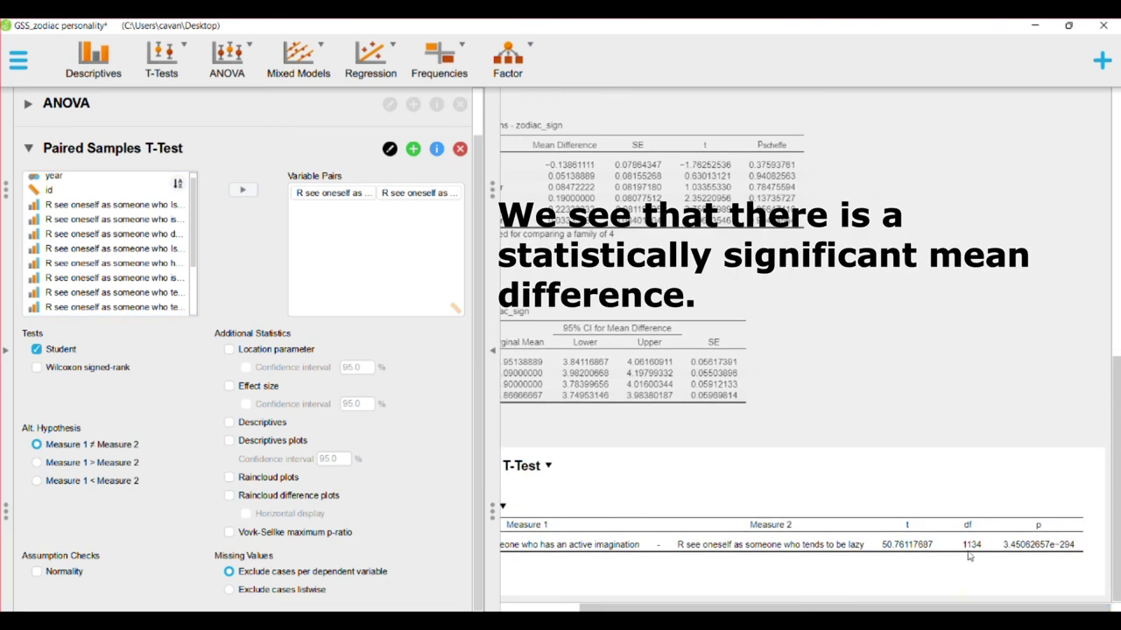
Add descriptives and the location parameter to the paired t-test, and collapse the analysis settings to show the results at full width.
left_click(273, 421)
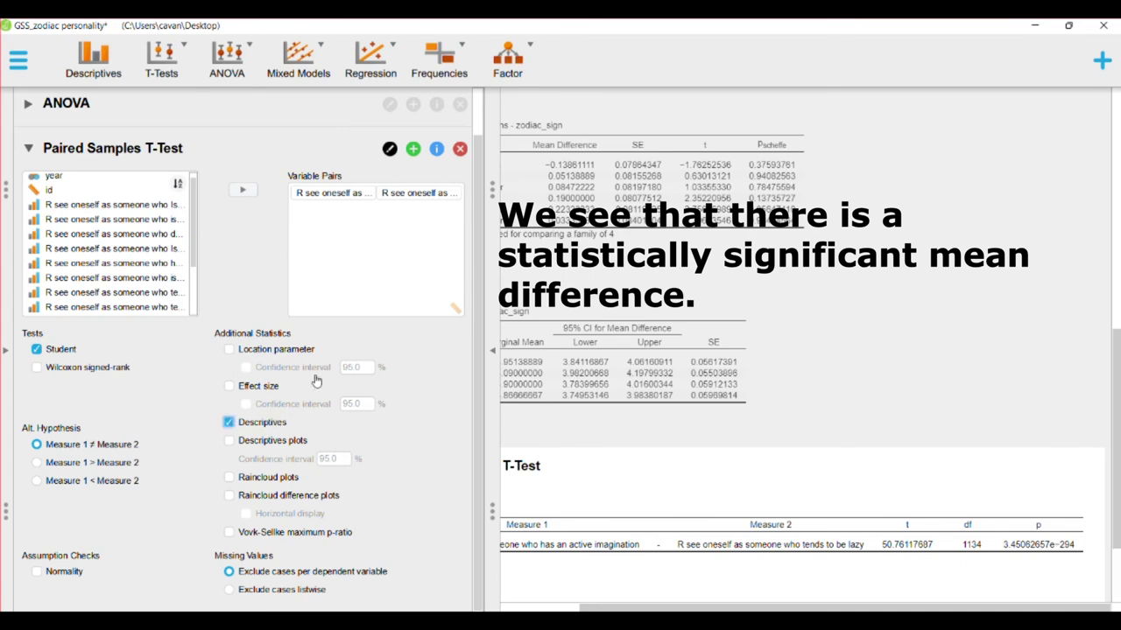
left_click(281, 349)
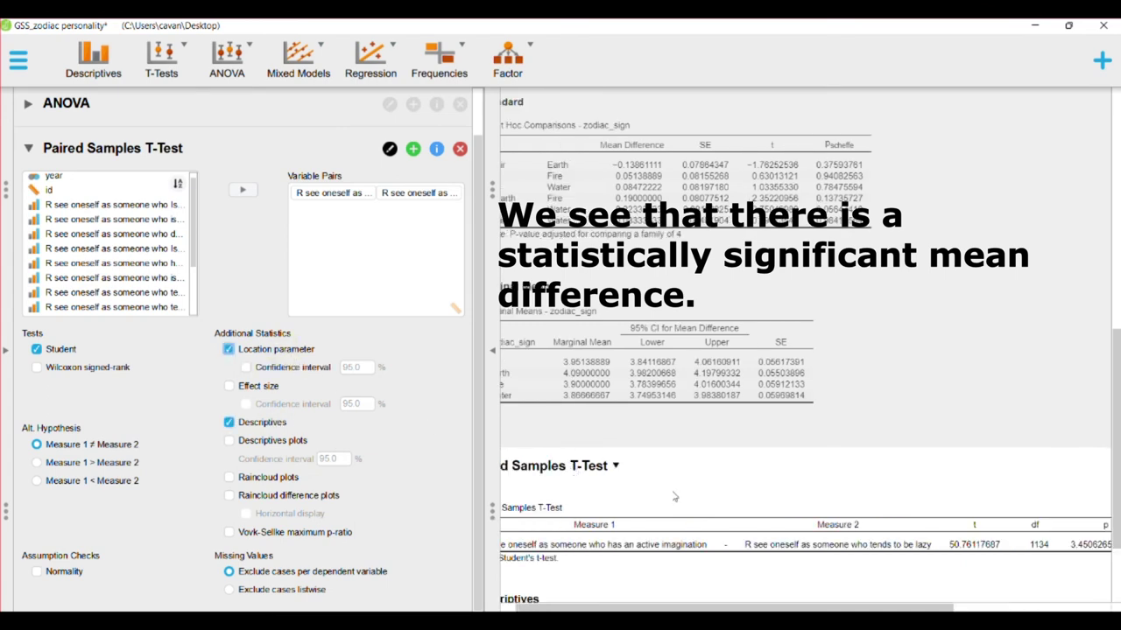
scroll(681, 494, "down", 3)
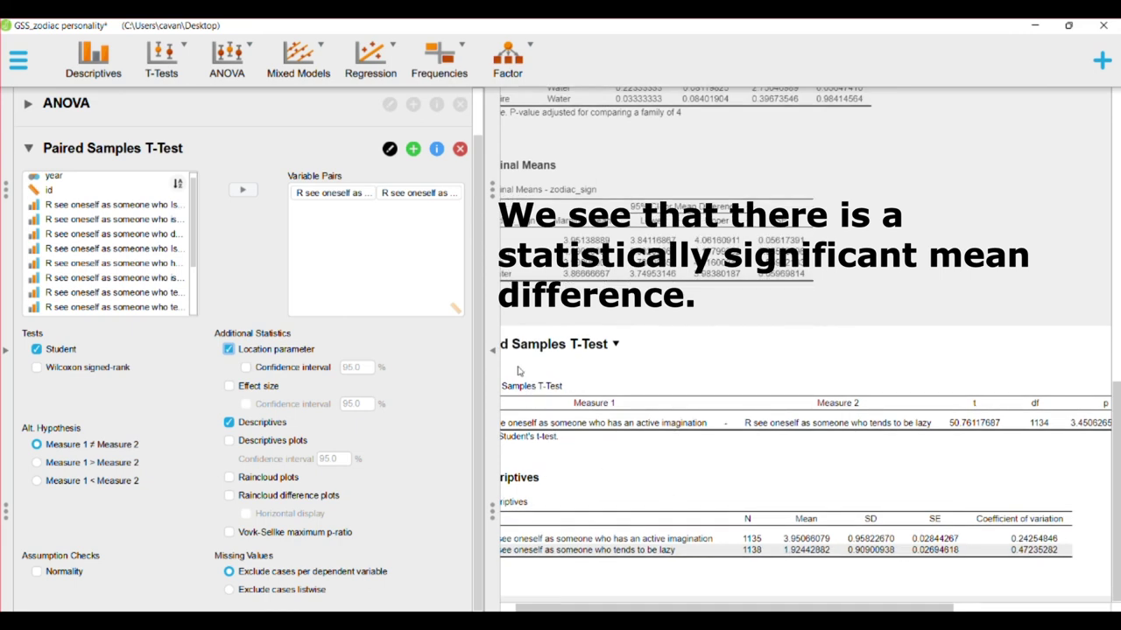
left_click(495, 354)
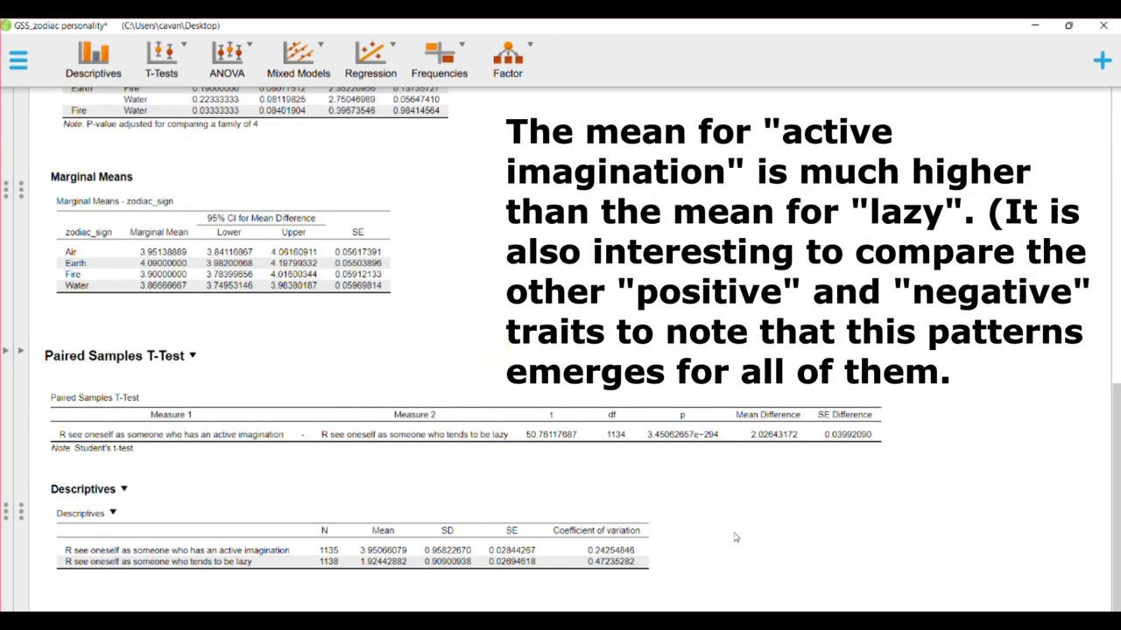